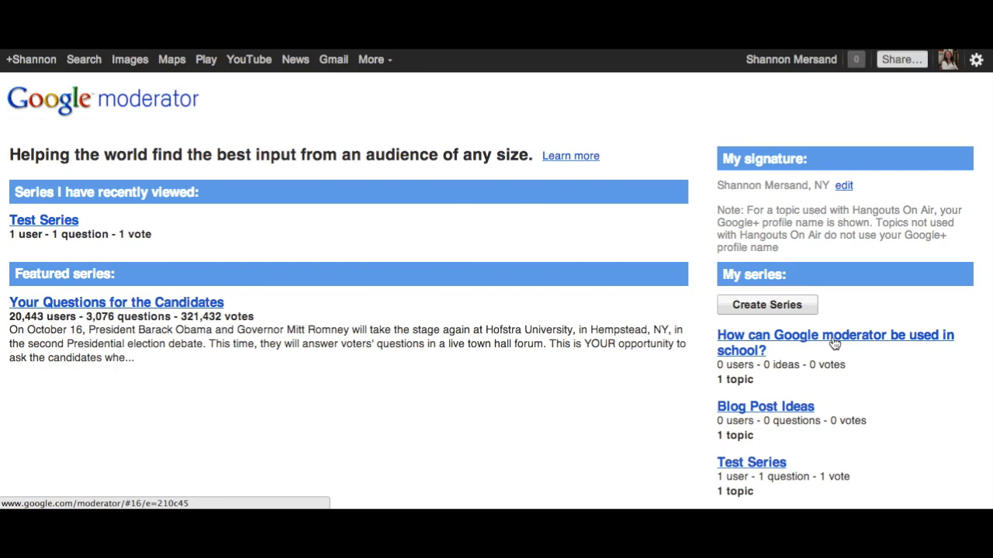
Submit the idea "Votes on what to study for finals" to the series "How can Google moderator be used in school?".
click(834, 343)
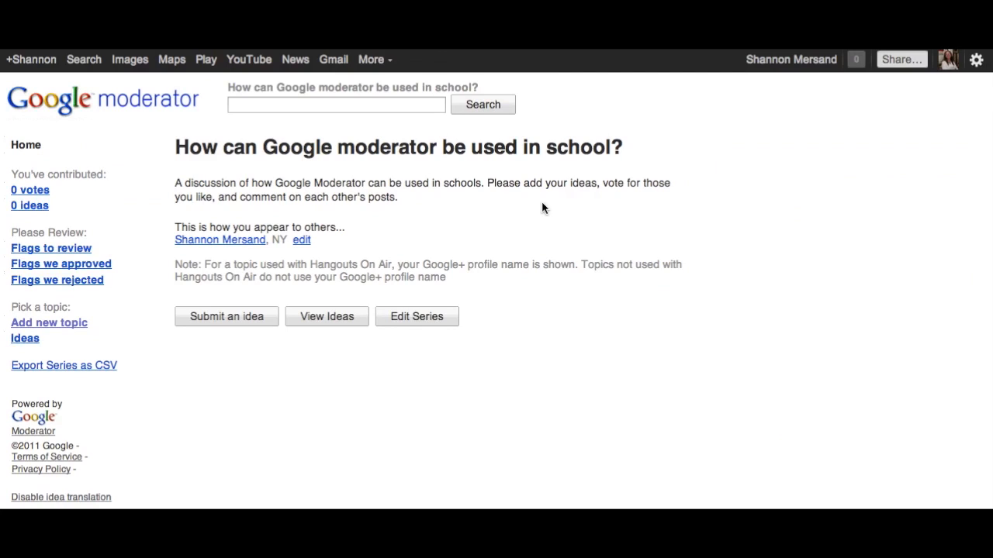
click(221, 316)
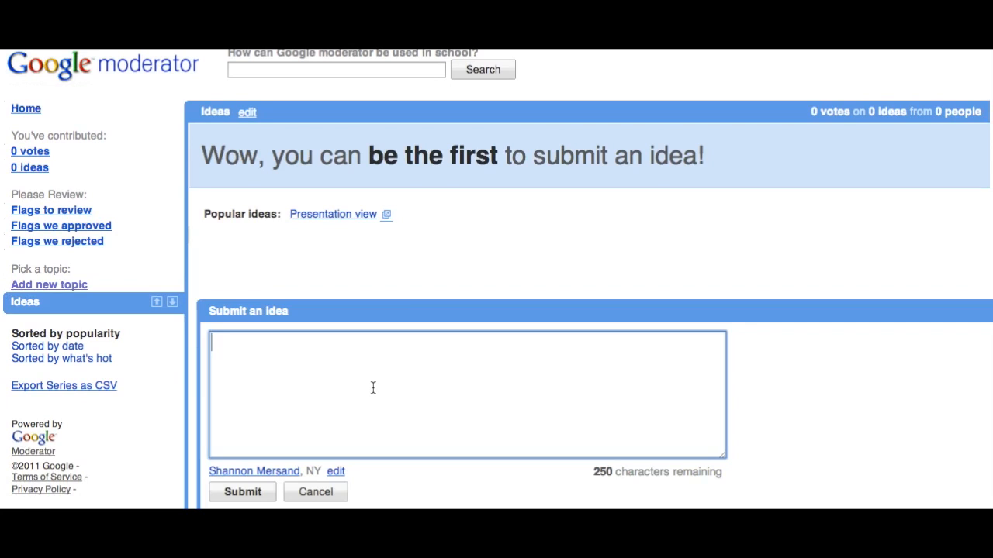
text(For)
key(BackSpace)
key(BackSpace)
key(BackSpace)
key(BackSpace)
text(Stud)
key(BackSpace)
key(BackSpace)
key(BackSpace)
key(BackSpace)
text(VOtes on what to study for finals)
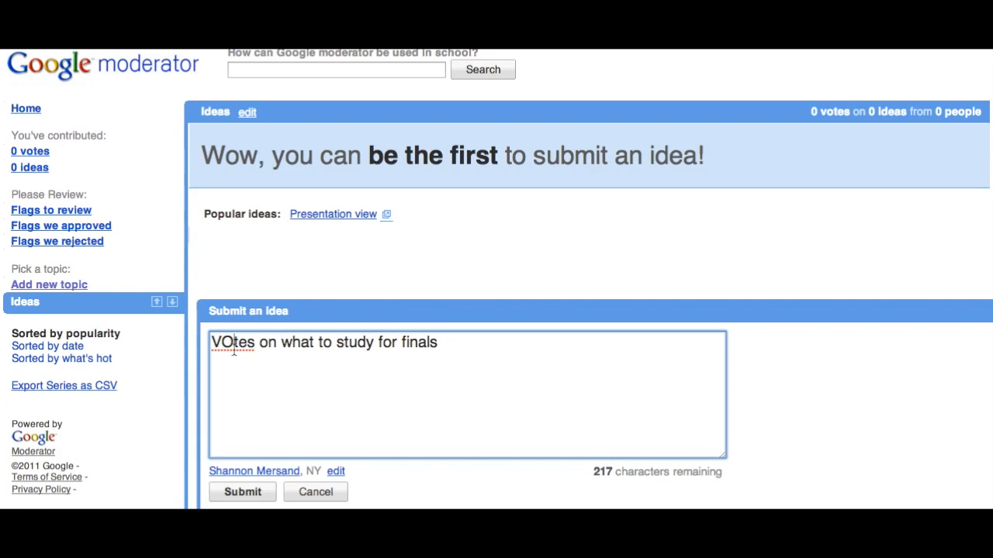
click(243, 491)
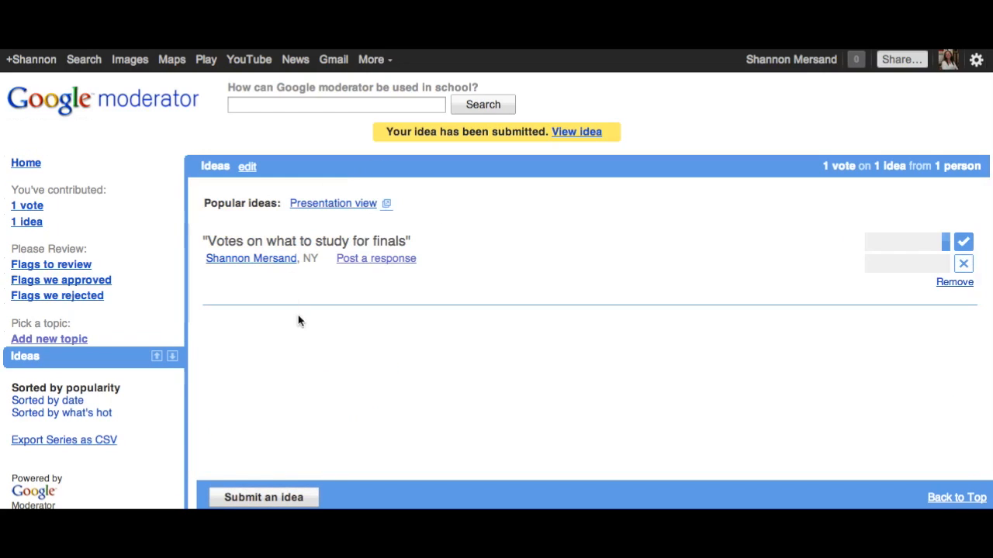
scroll(310, 332, down, 1)
scroll(310, 332, up, 1)
scroll(473, 314, down, 1)
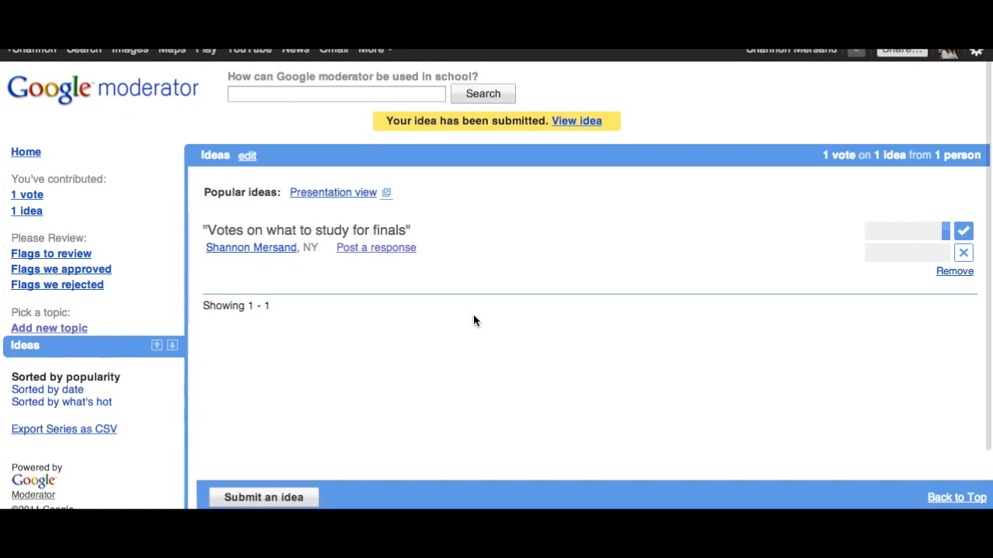
click(265, 497)
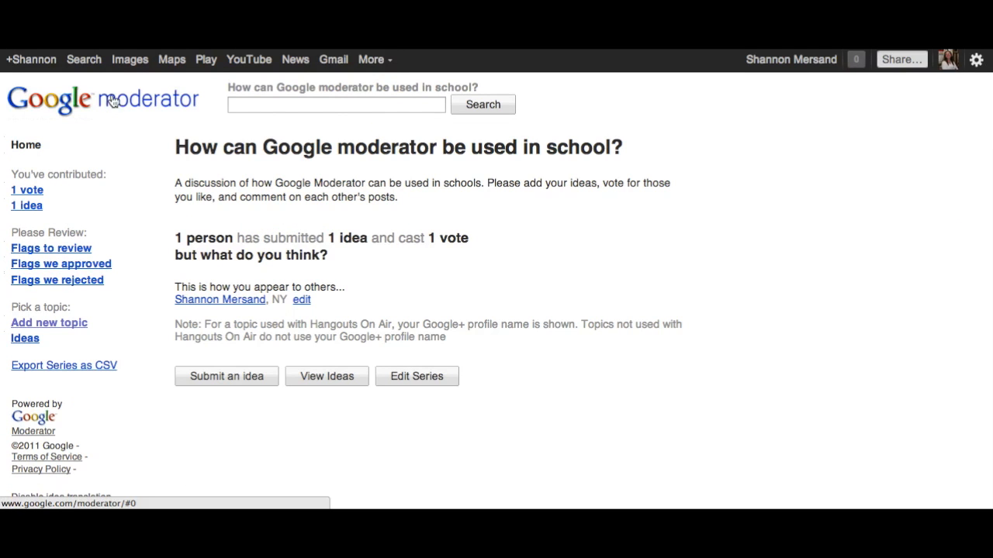
Return to the Moderator start page and create a series titled "New Series for Training".
click(110, 101)
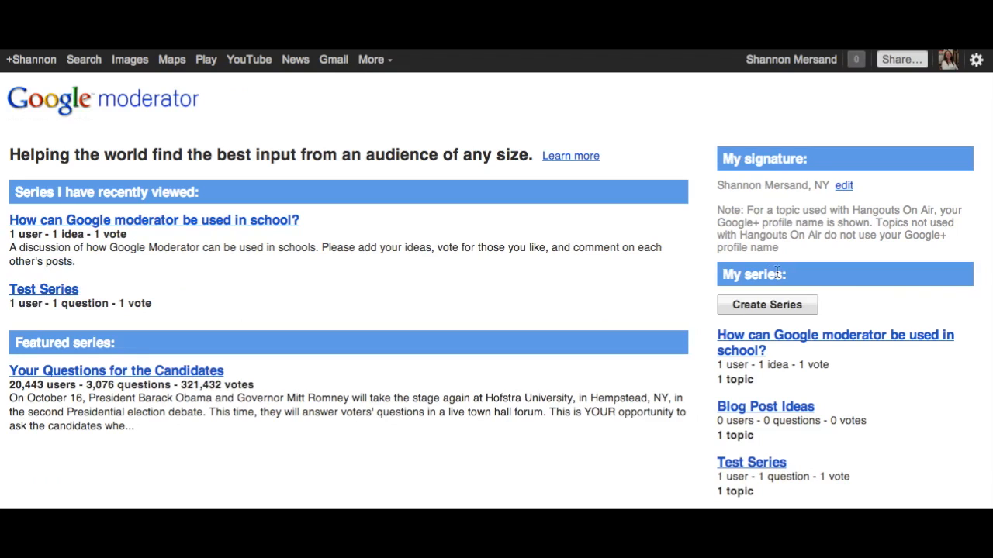
click(797, 306)
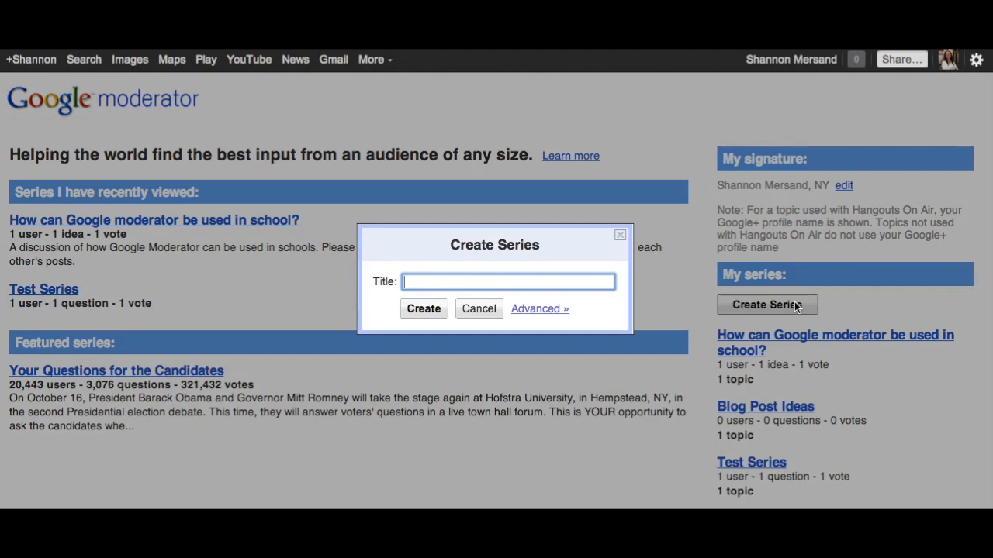
text(New Series for Training)
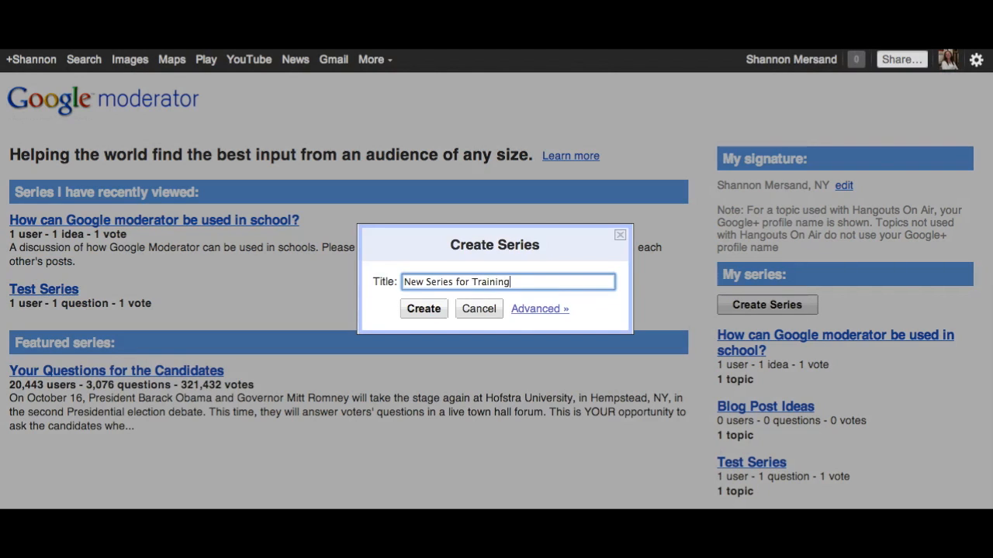
click(432, 310)
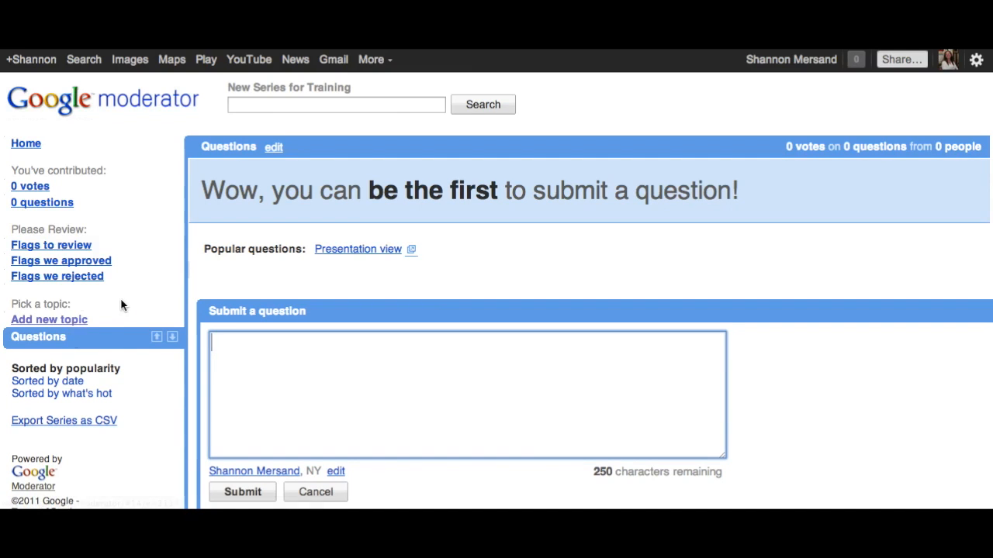
Add a topic titled "Final Exam Review" with the description "Please submit your ideas here" and the presenter's full name.
click(75, 321)
click(225, 191)
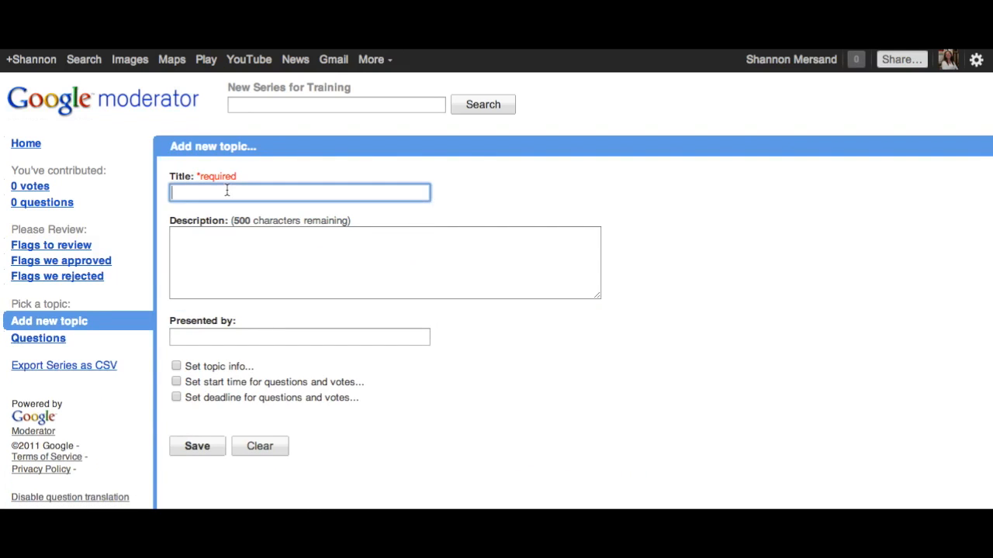
text(Final Exam Review)
click(191, 246)
text(Please submit your ideas here)
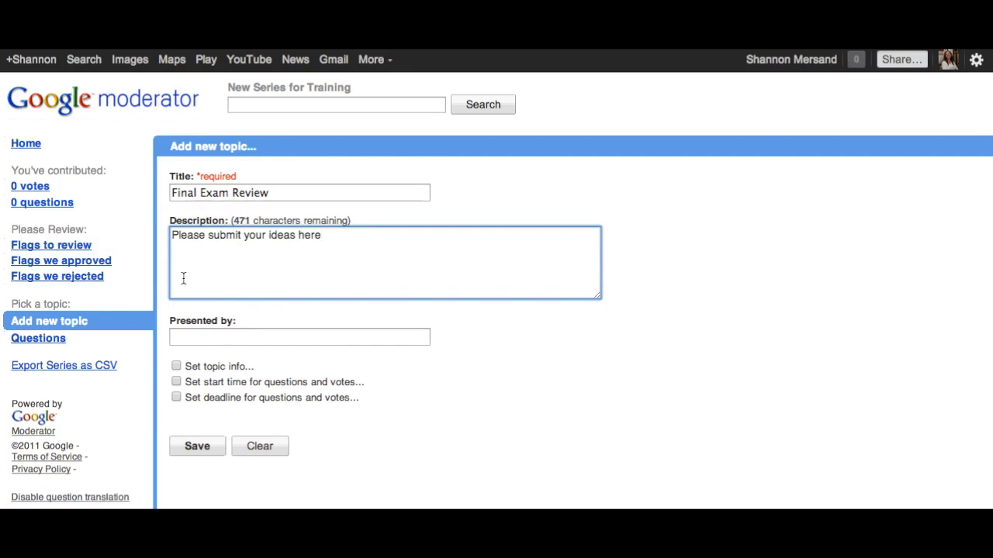
click(209, 339)
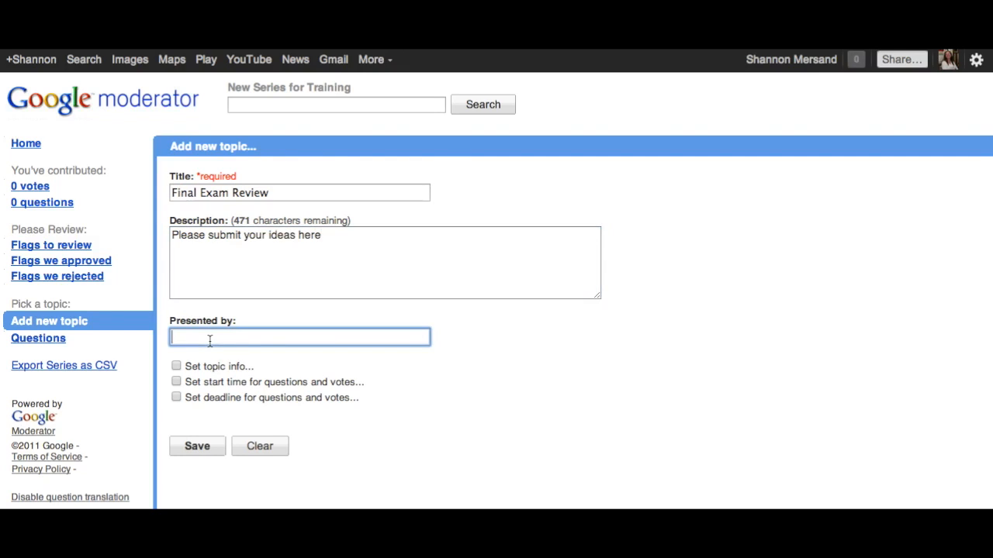
text(Shannon Mersand)
Enable the topic info, start time and deadline options with their default dates and times, and save the topic.
click(177, 368)
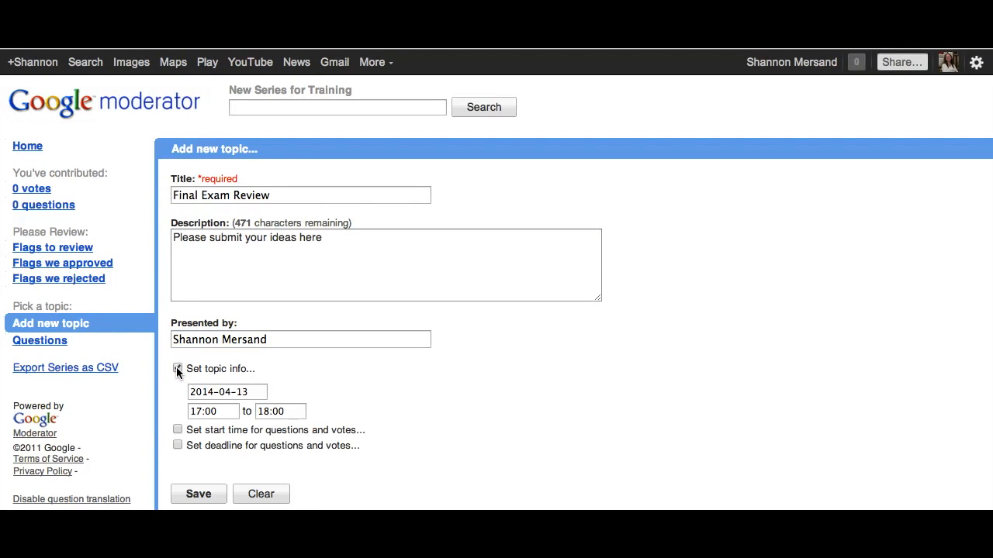
click(177, 431)
scroll(177, 430, down, 2)
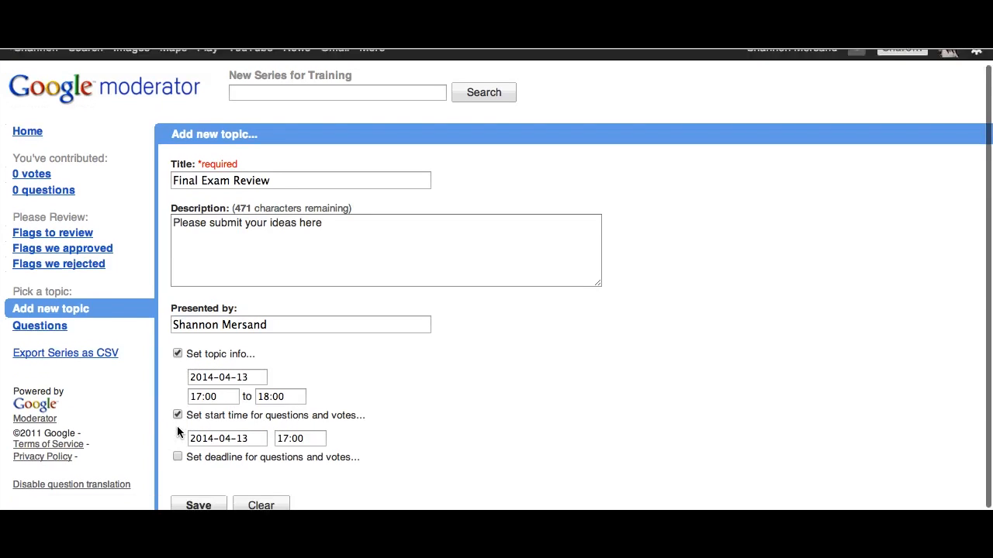
click(177, 455)
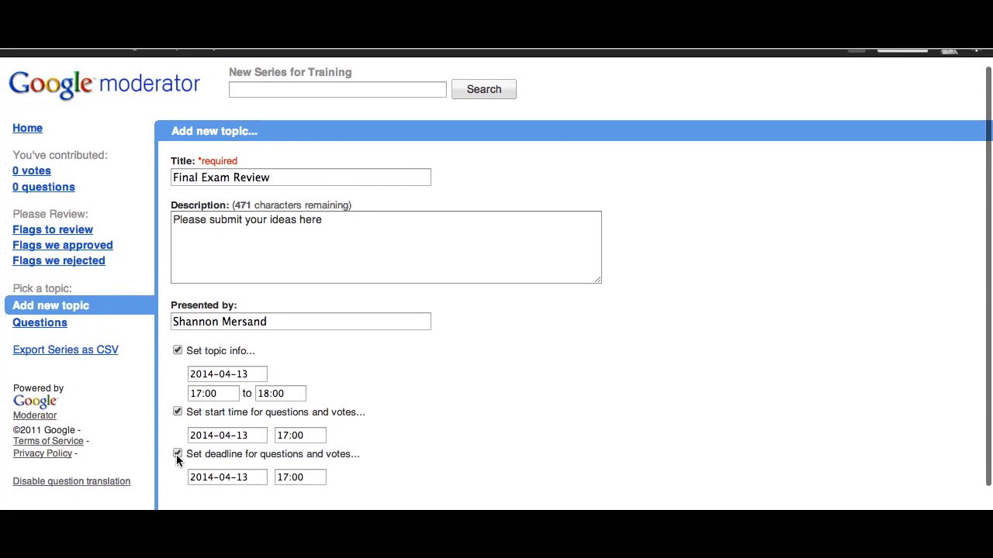
scroll(177, 454, down, 2)
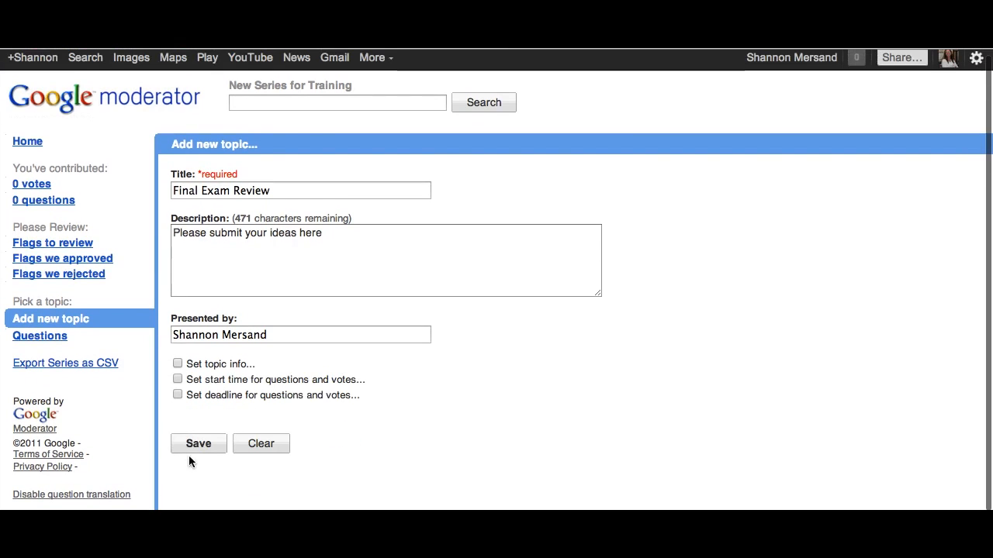
click(194, 444)
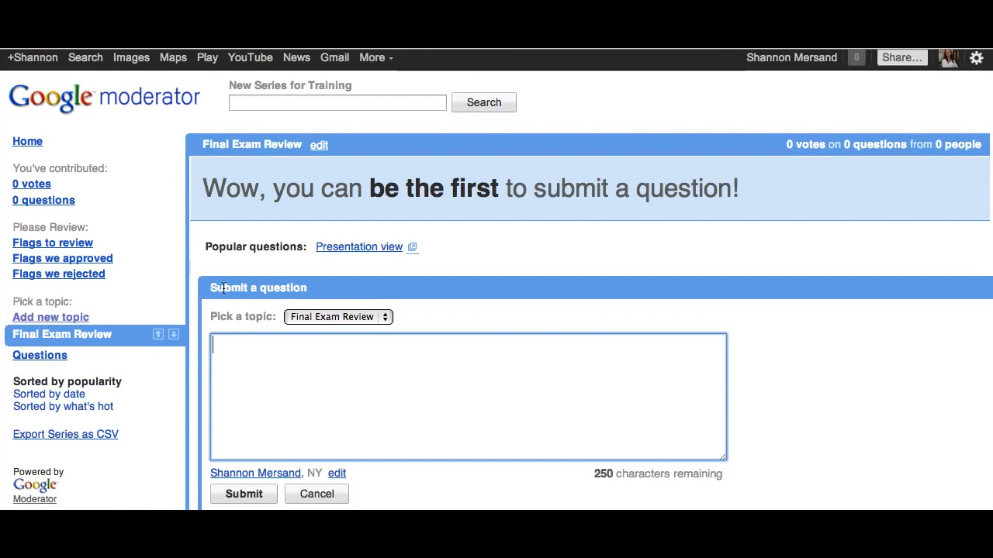
Examine the topic choices for submitting a question and the series' review, sorting and export links.
click(385, 318)
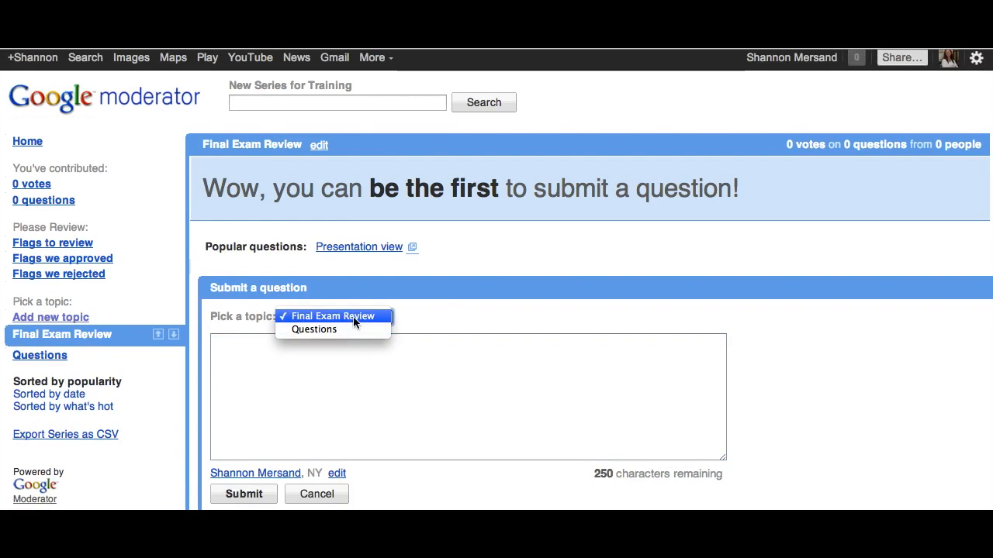
click(405, 311)
scroll(422, 252, down, 1)
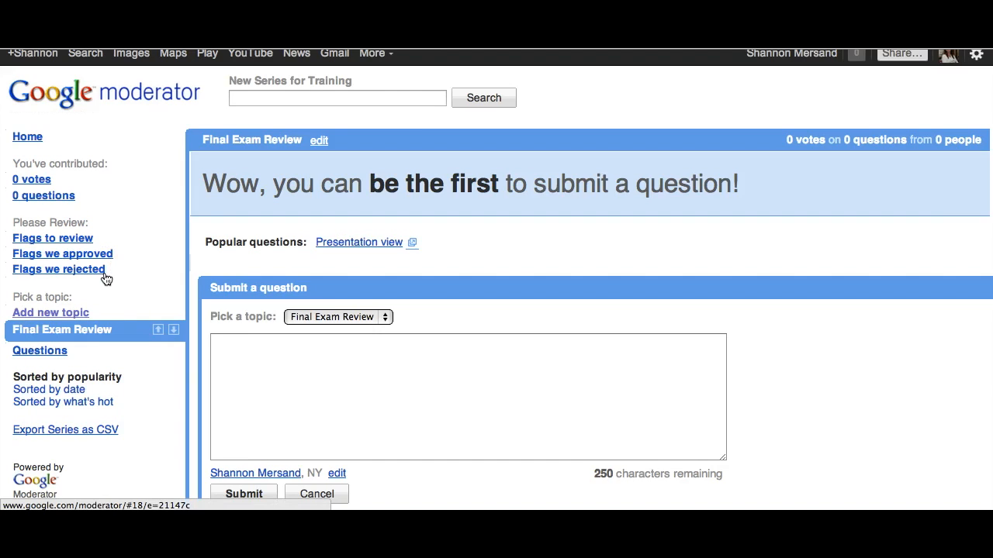
scroll(93, 271, down, 2)
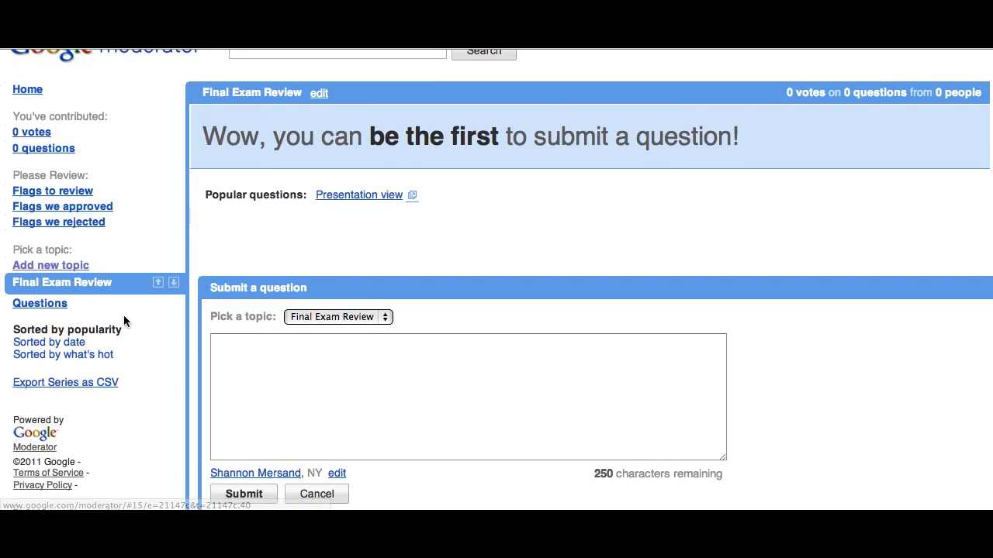
scroll(124, 316, down, 1)
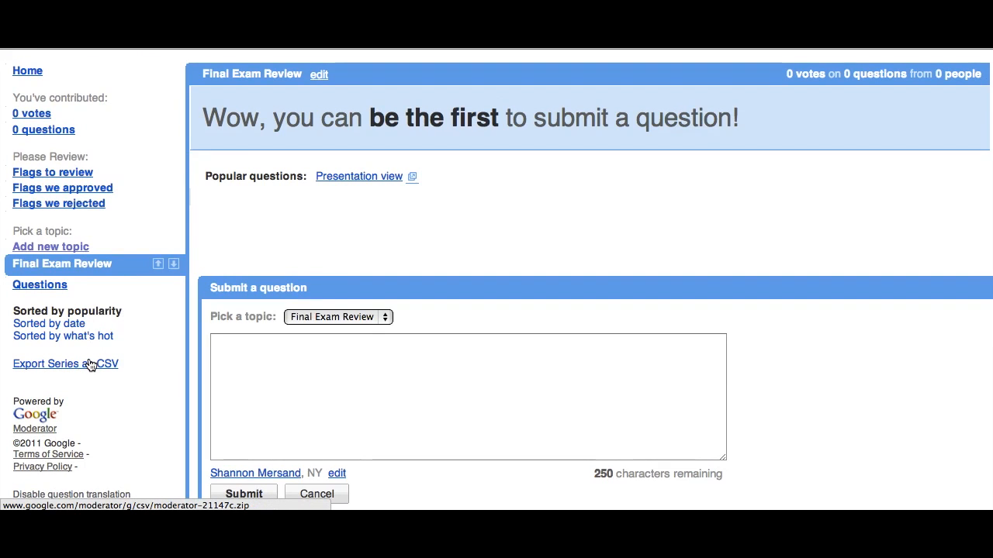
scroll(340, 263, up, 3)
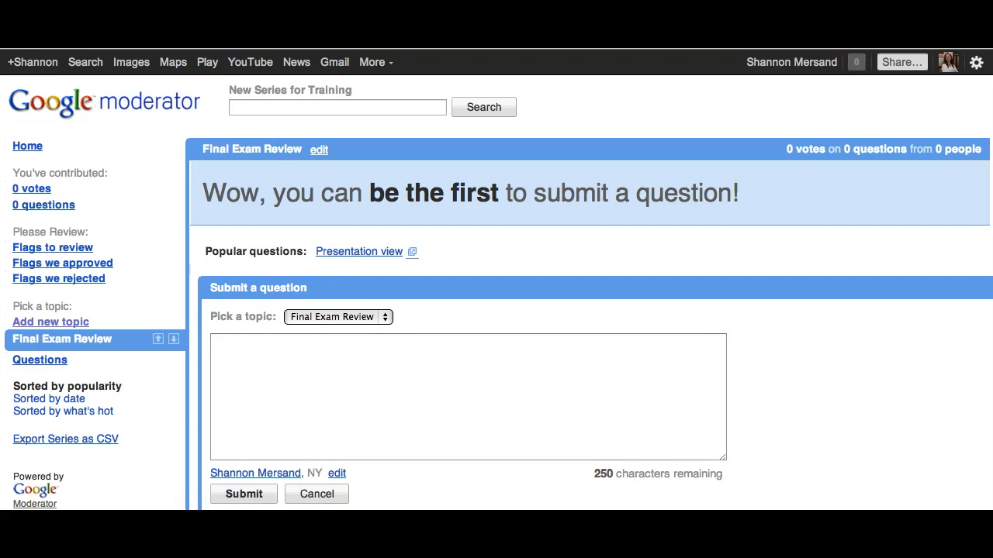
Paste the Final Exam Review topic's web address into the question box and switch to the Questions topic.
click(238, 383)
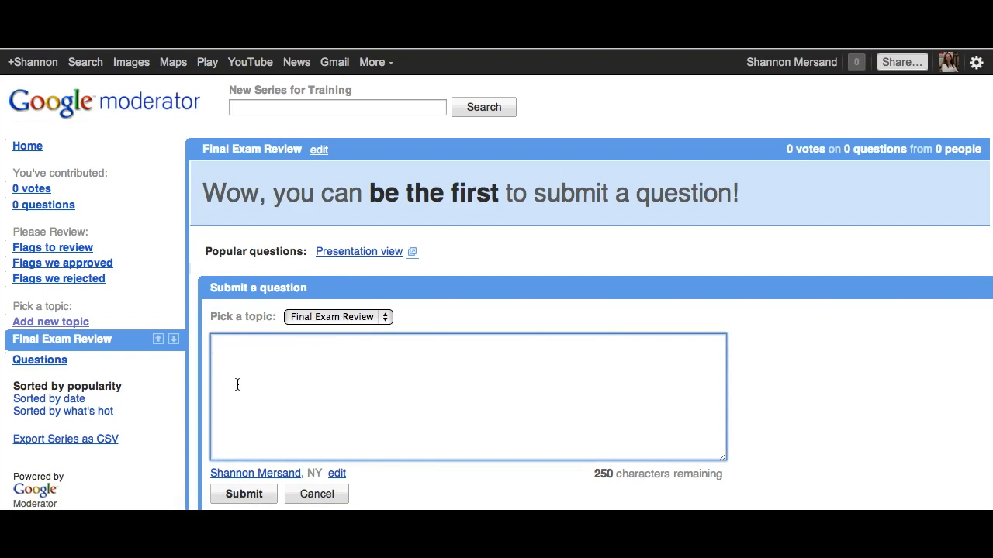
text(http://www.google.com/moderator/#15/e=21147c&t=21147c.41)
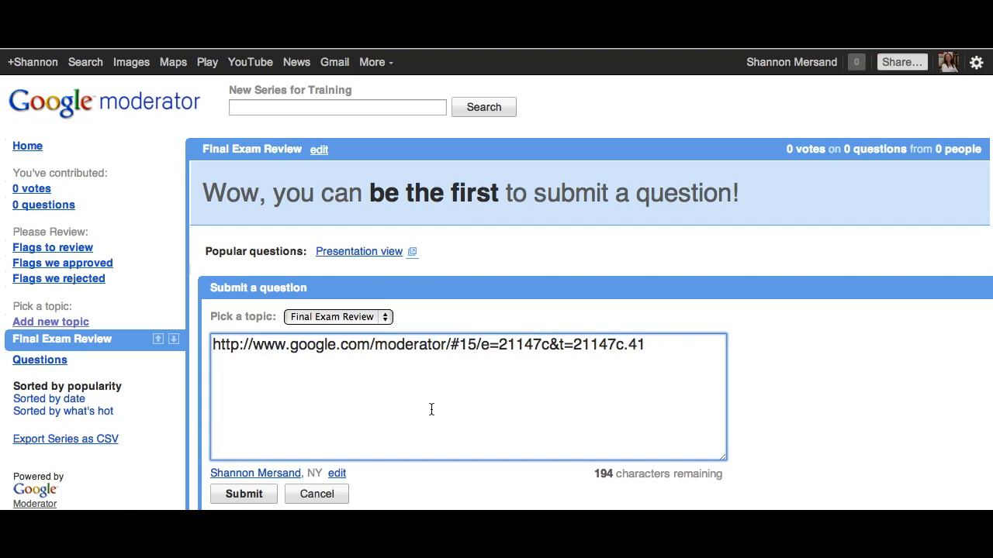
click(33, 362)
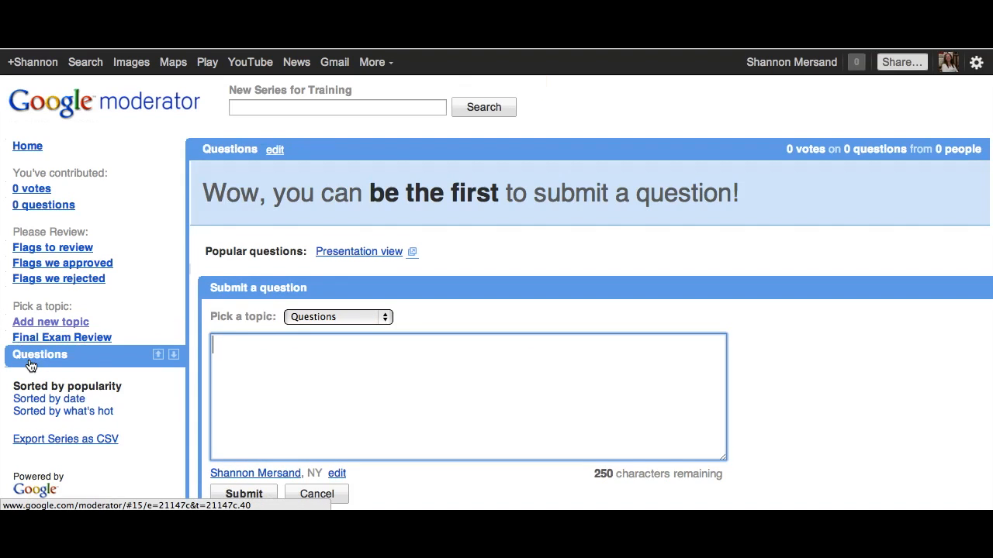
click(406, 35)
Open New Series for Training for editing and set its visibility to "Anyone with a link".
click(28, 146)
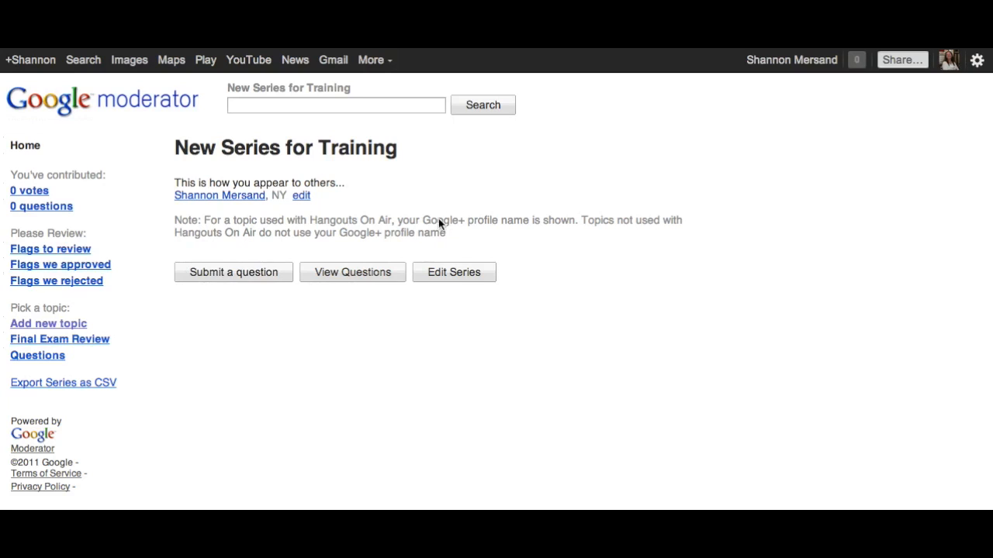
click(468, 276)
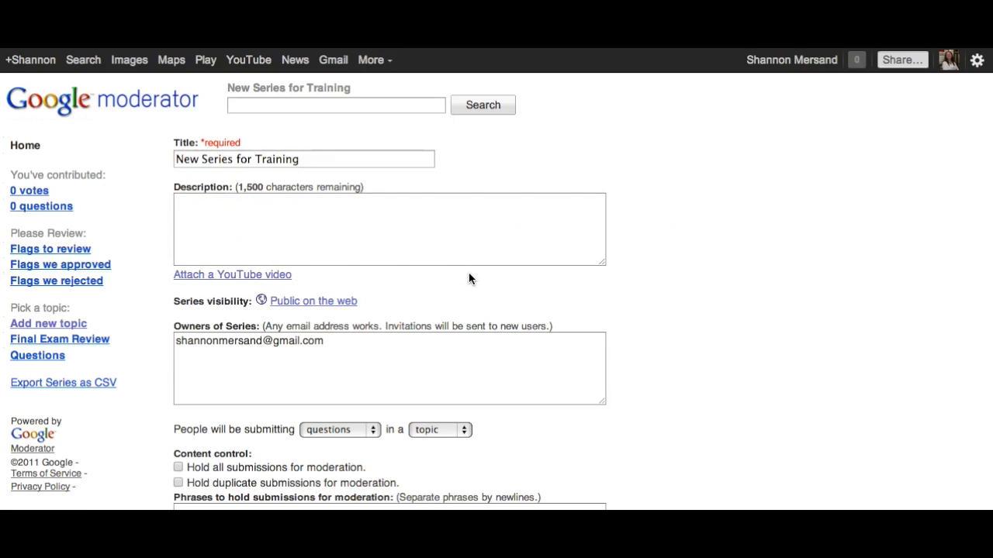
click(291, 219)
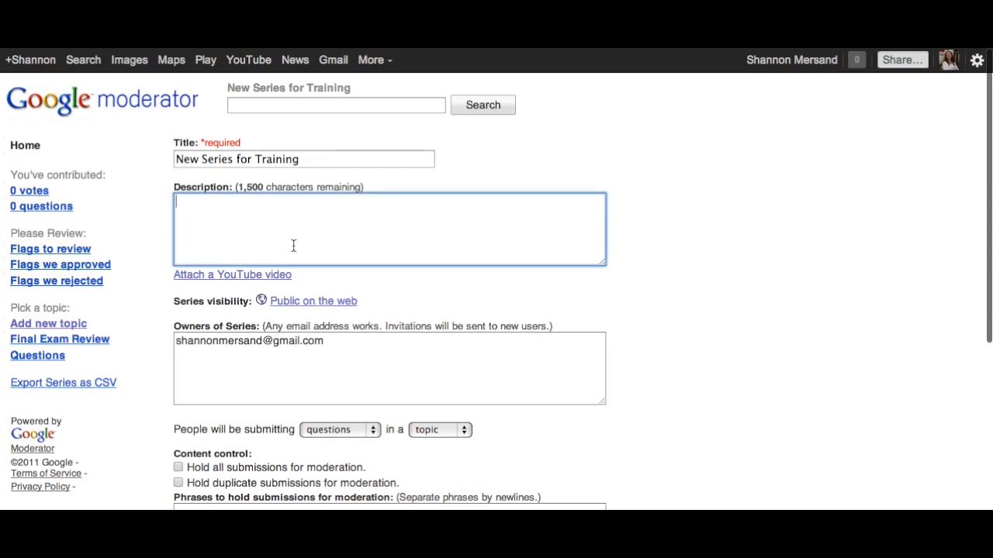
scroll(293, 248, down, 1)
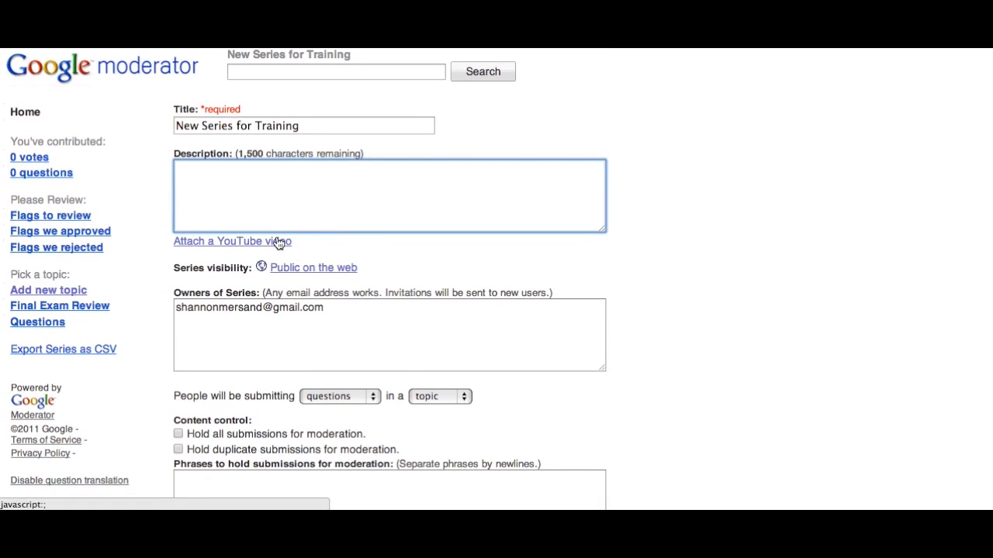
click(315, 269)
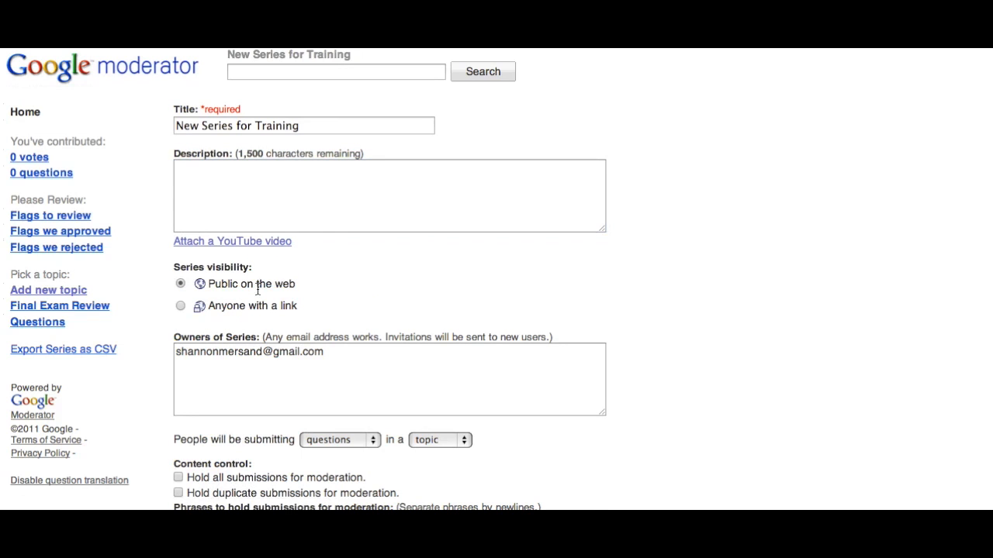
click(180, 306)
Examine the series owners field and the choices for what people submit and whether it belongs to an event, meeting or topic.
scroll(331, 286, down, 1)
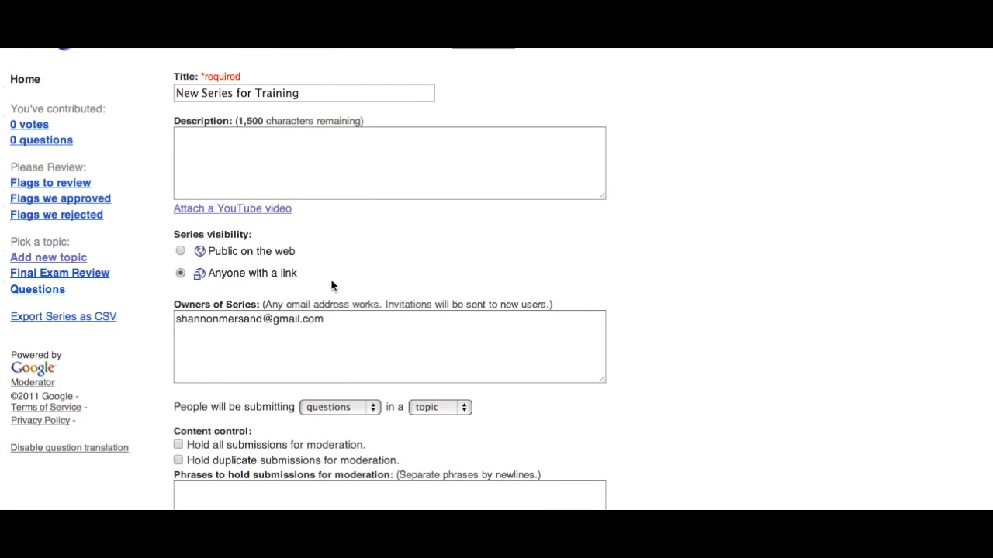
scroll(332, 286, down, 2)
click(332, 286)
scroll(329, 245, down, 3)
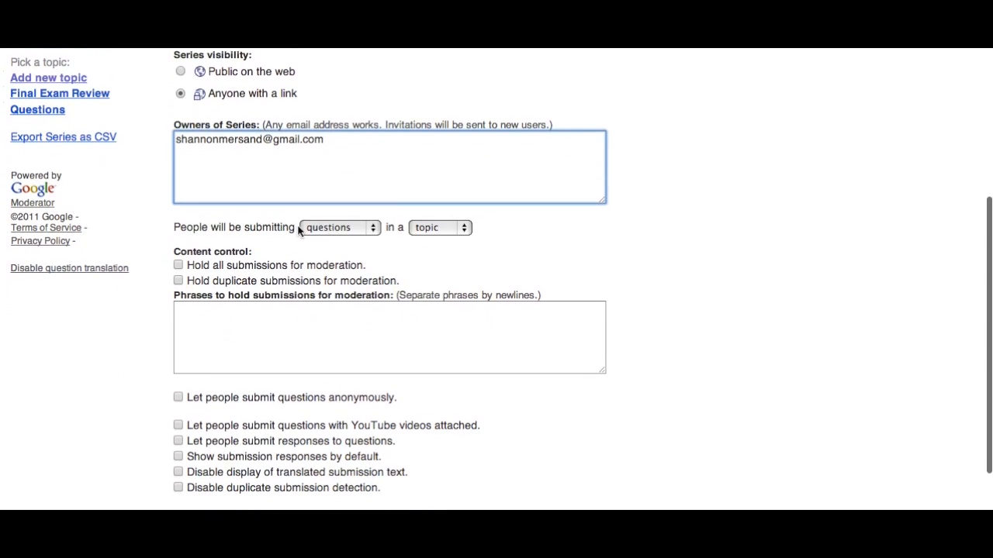
drag(173, 228, 298, 227)
click(309, 256)
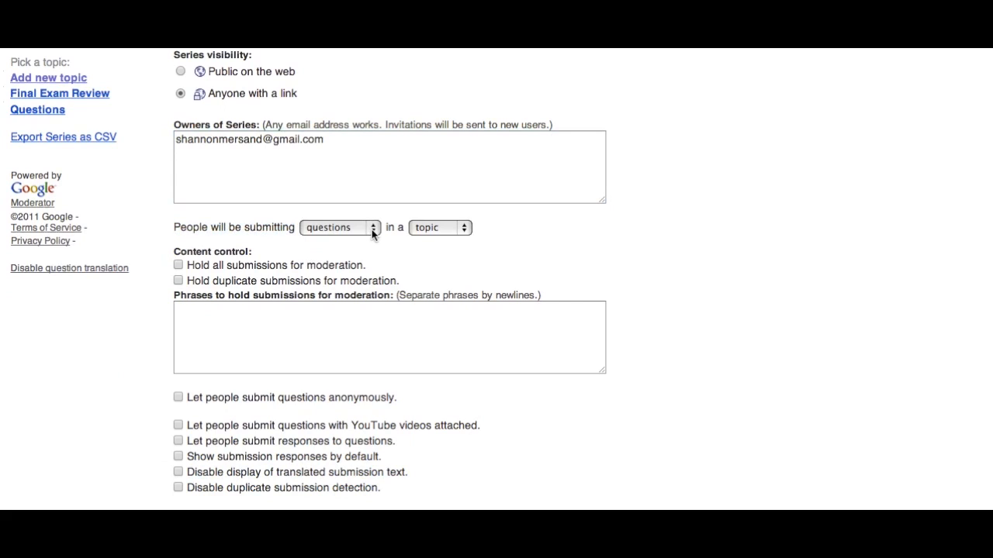
click(373, 229)
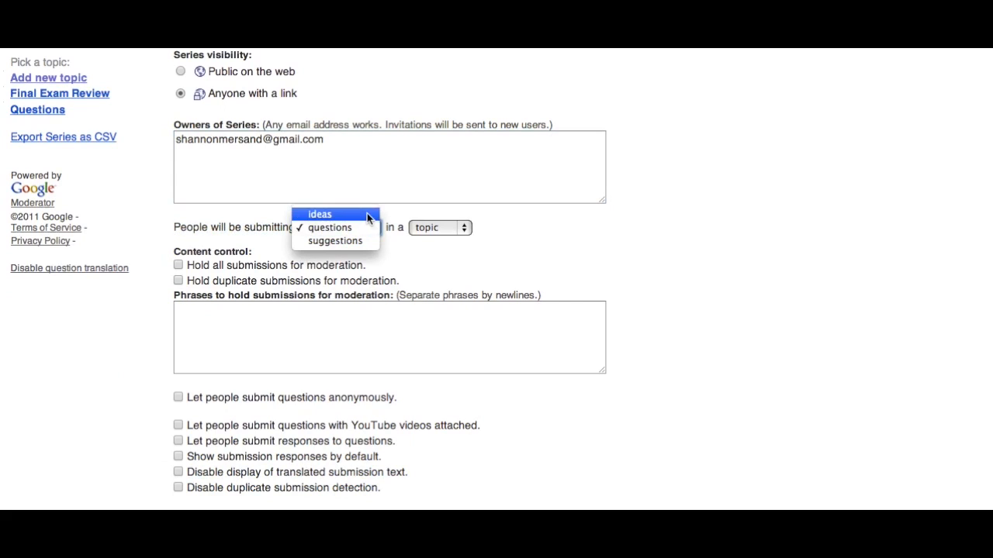
click(454, 229)
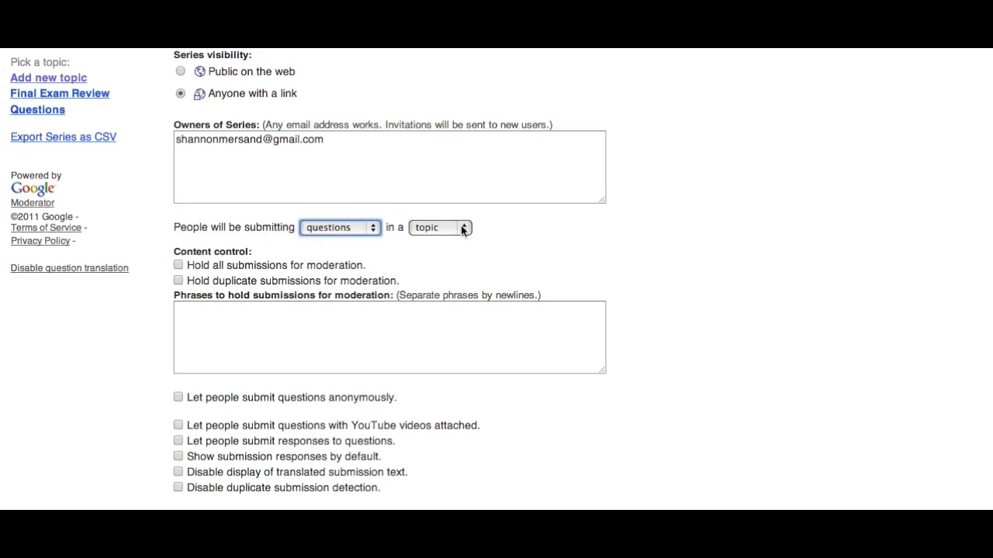
click(466, 229)
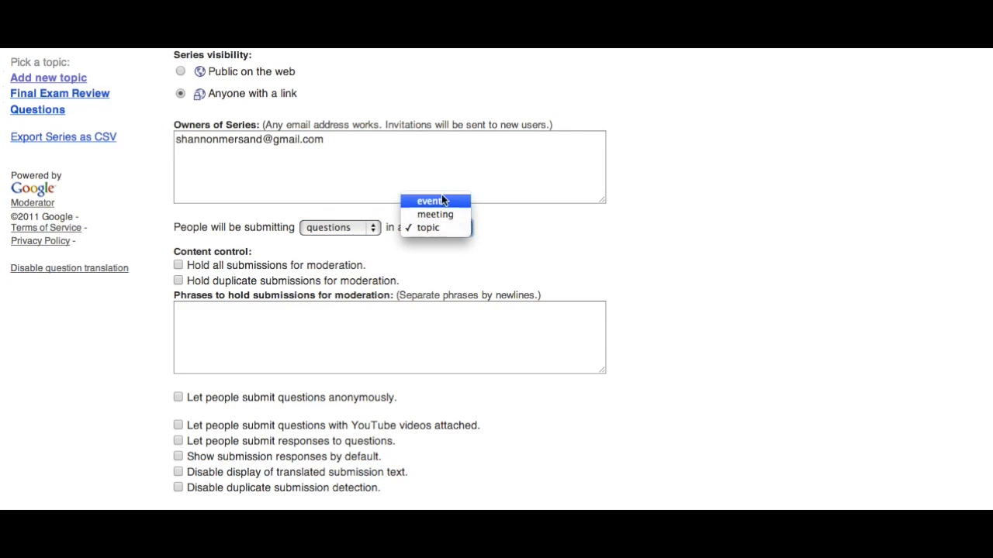
click(523, 223)
Try the options for holding all or duplicate submissions for moderation, and for letting people submit responses to questions.
scroll(409, 257, down, 2)
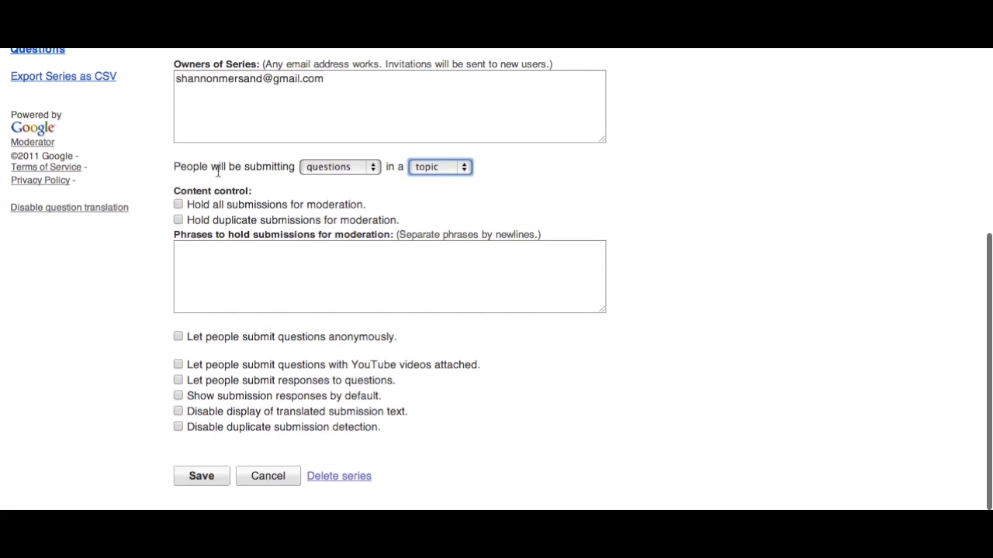
click(177, 205)
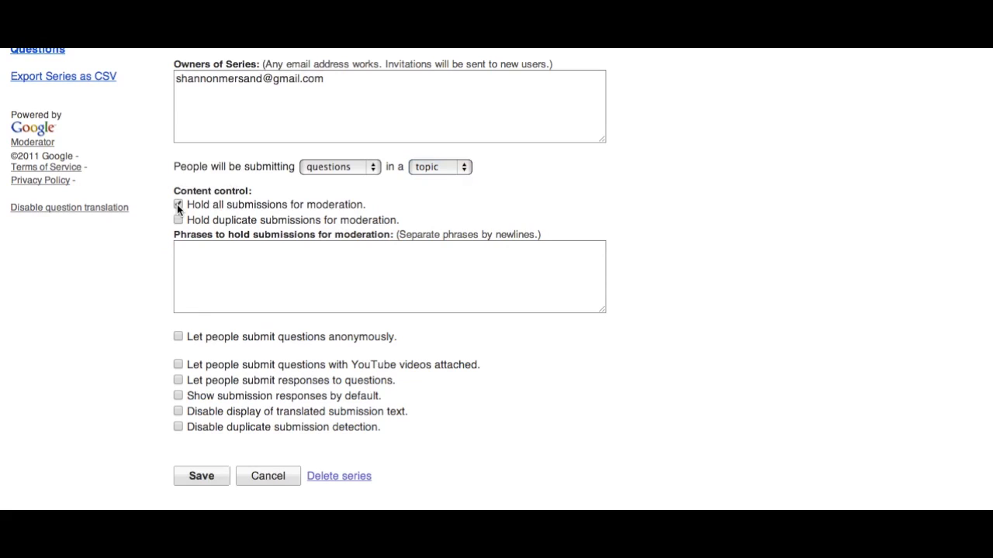
click(179, 221)
click(187, 259)
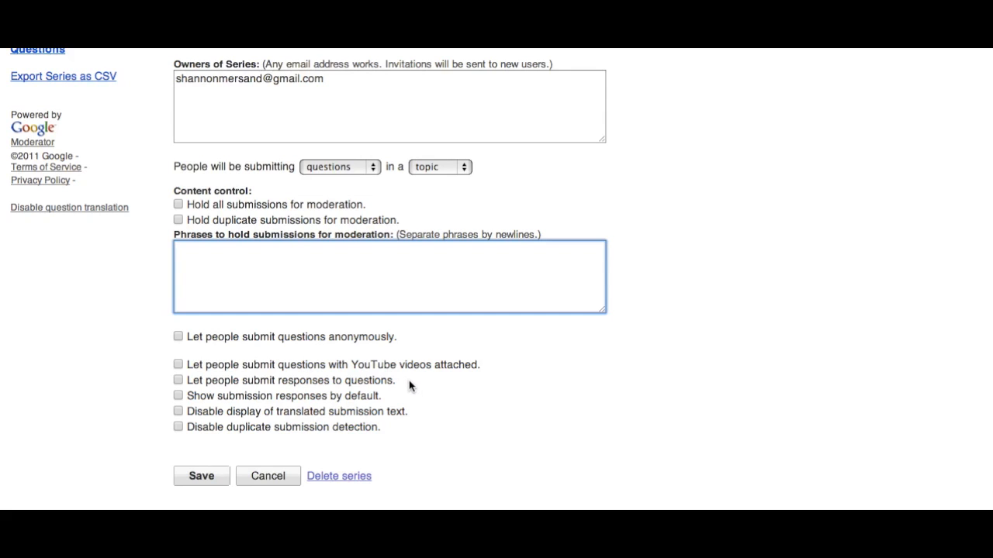
click(177, 380)
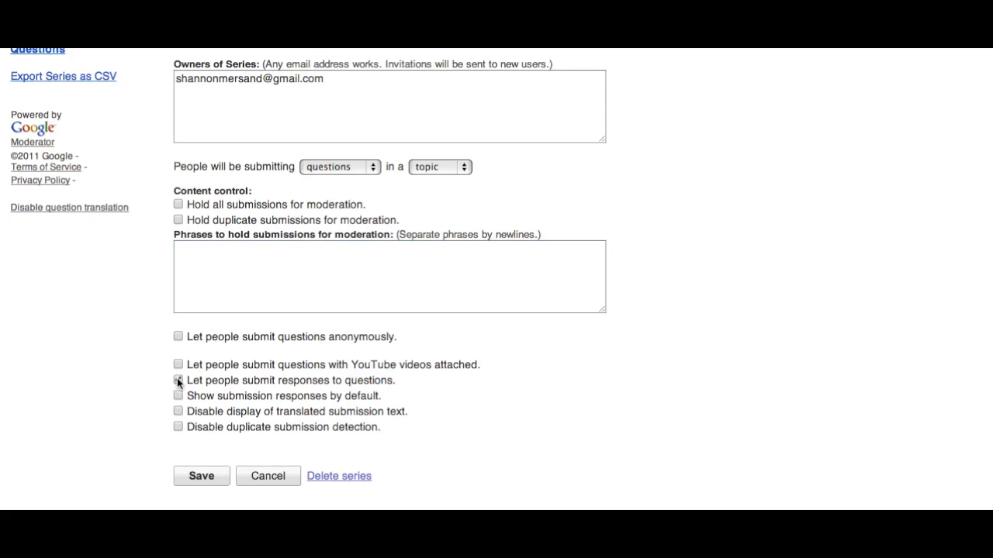
click(177, 380)
Save the series settings and return to the Google Moderator home page.
click(199, 472)
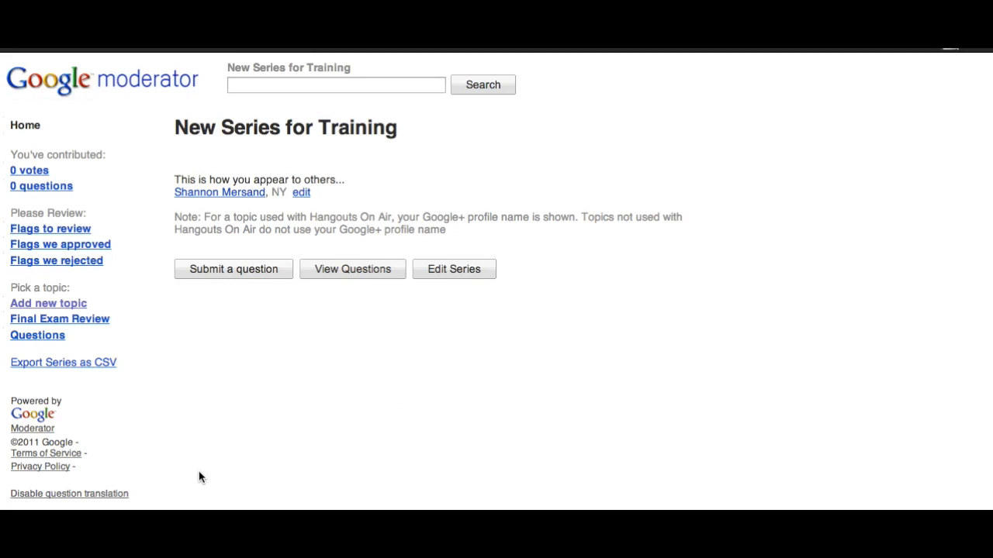
click(115, 81)
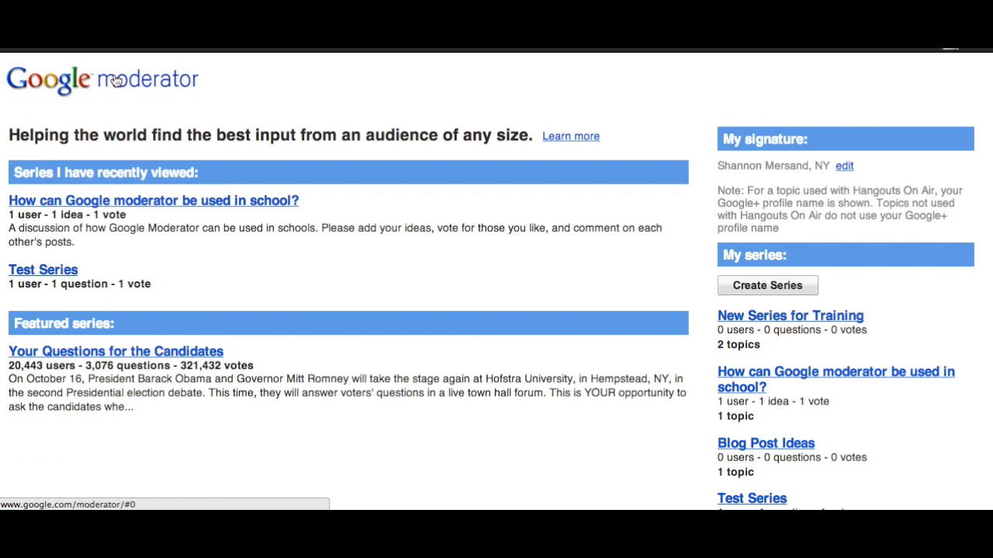